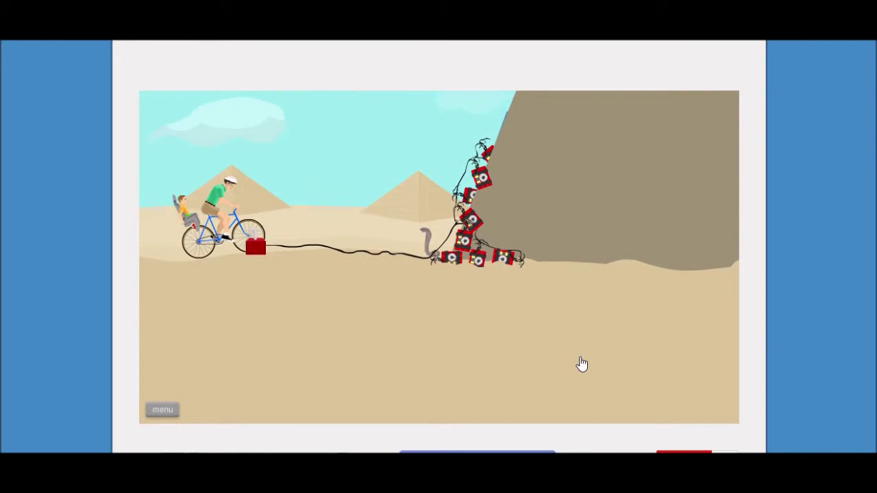
Pedal the cyclist forward from the starting position toward the dynamite pile
{"action": "key", "text": "Up"}
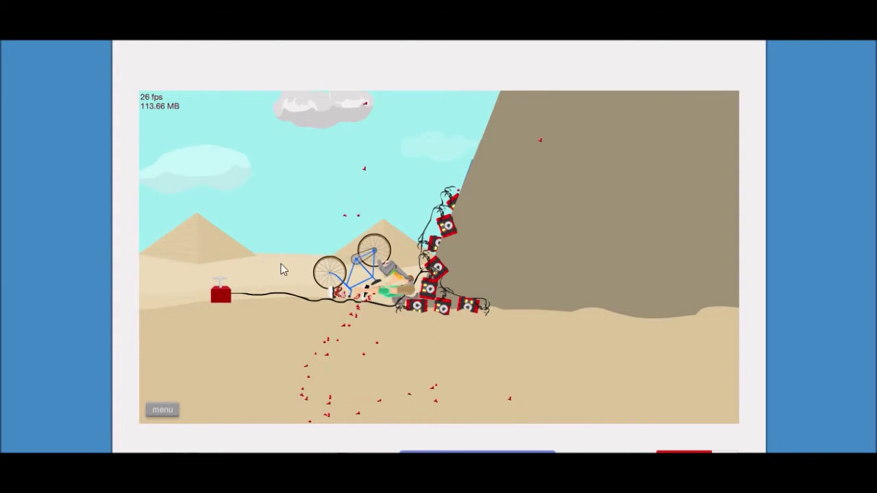
Pause the level, then after the restart ride forward, lean back, and pause again
{"action": "left_click", "coordinate": [163, 410]}
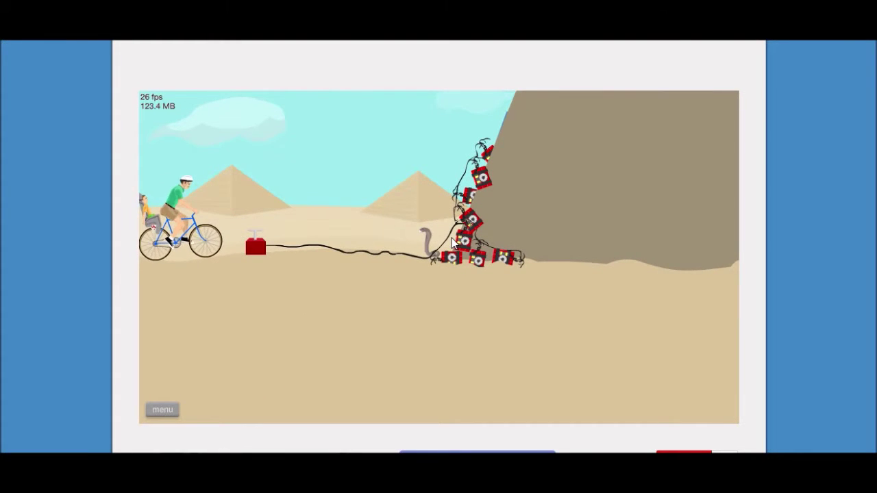
{"action": "key", "text": "Up"}
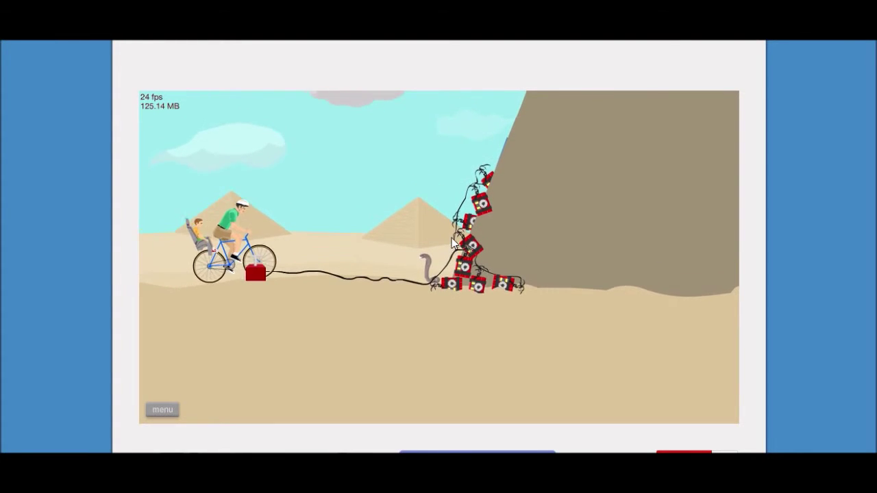
{"action": "key", "text": "Up"}
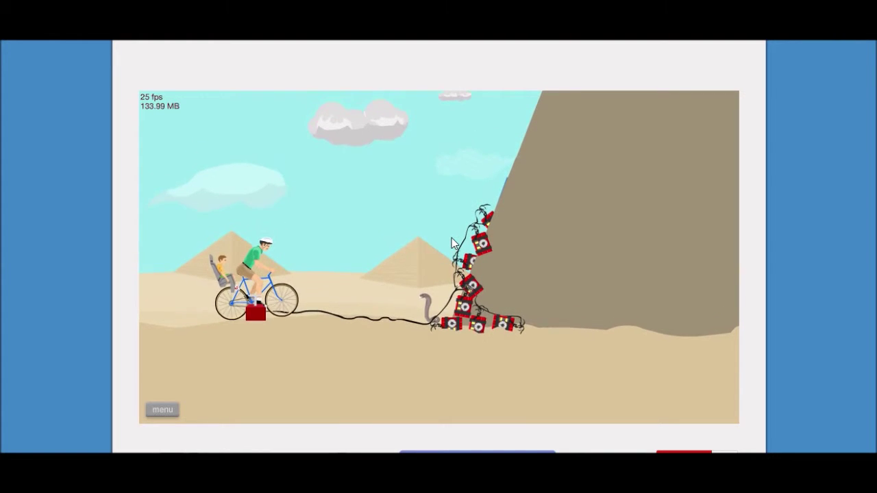
{"action": "key", "text": "Left"}
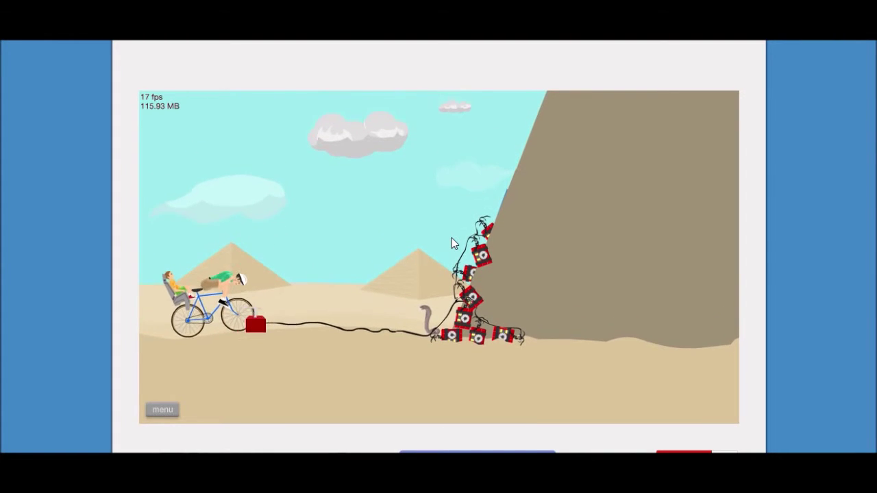
{"action": "key", "text": "Left"}
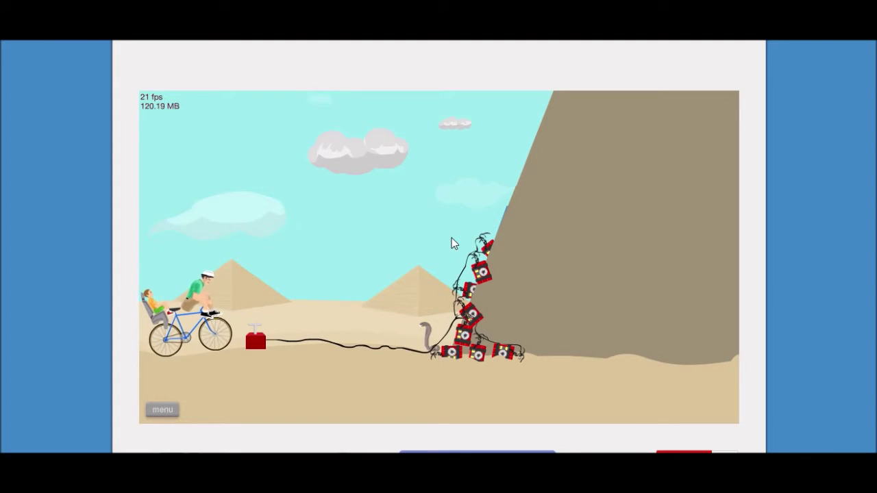
{"action": "left_click", "coordinate": [162, 409]}
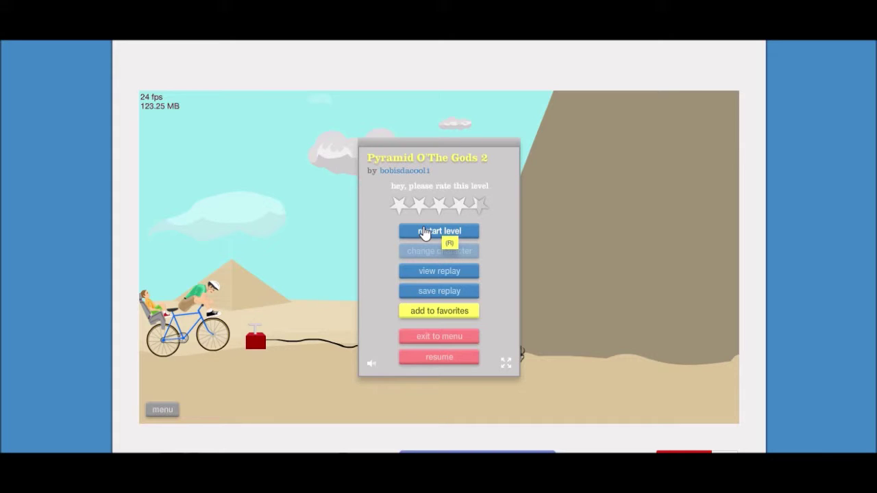
Restart Pyramid O The Gods 2 from the pause menu, pause again, and restart once more
{"action": "left_click", "coordinate": [425, 232]}
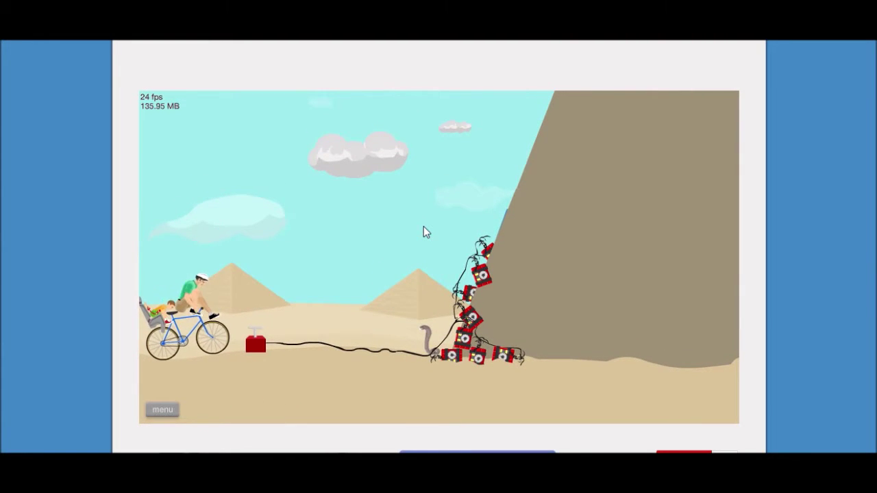
{"action": "left_click", "coordinate": [162, 410]}
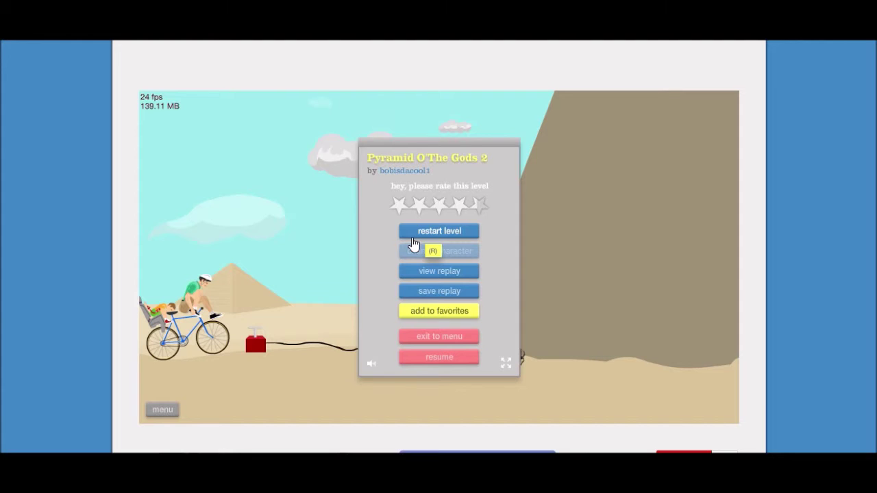
{"action": "left_click", "coordinate": [413, 237]}
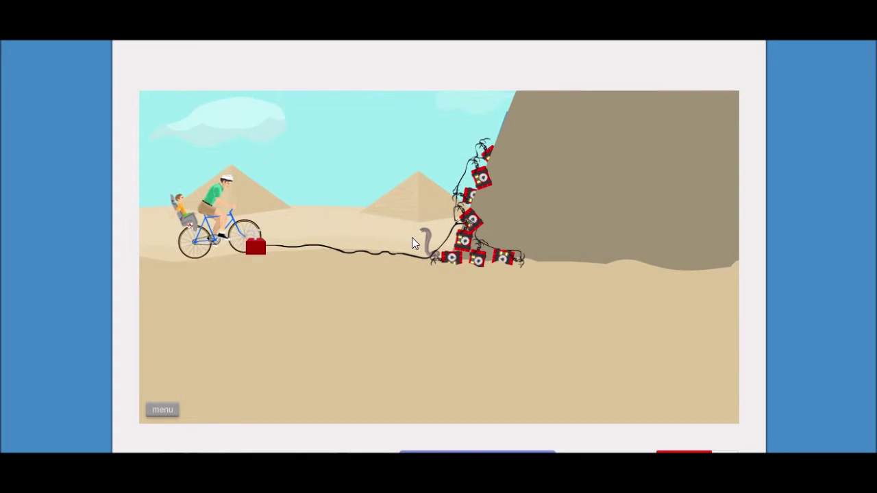
Back away, restart, edge around the detonator, then ride into the explosives pile
{"action": "key", "text": "Left"}
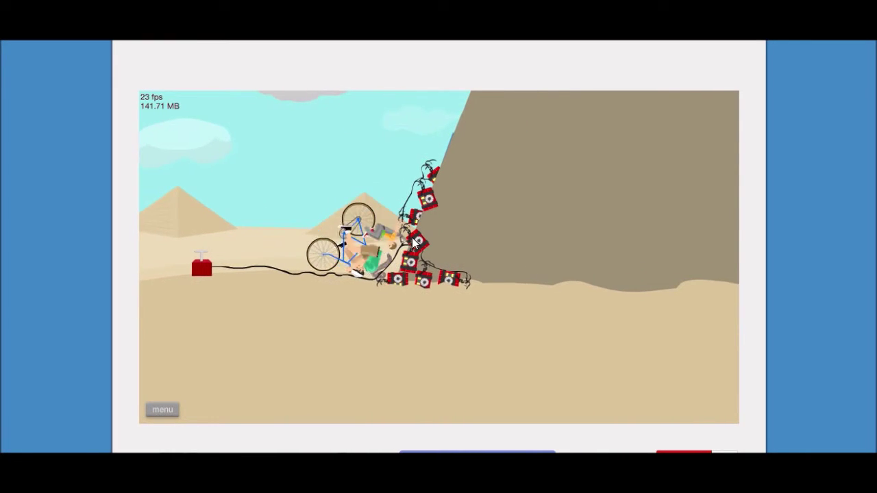
{"action": "key", "text": "space"}
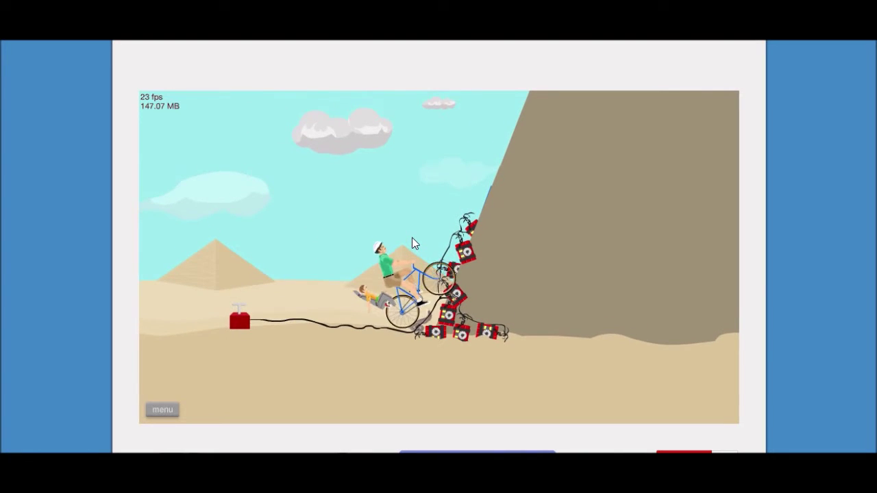
{"action": "key", "text": "Down"}
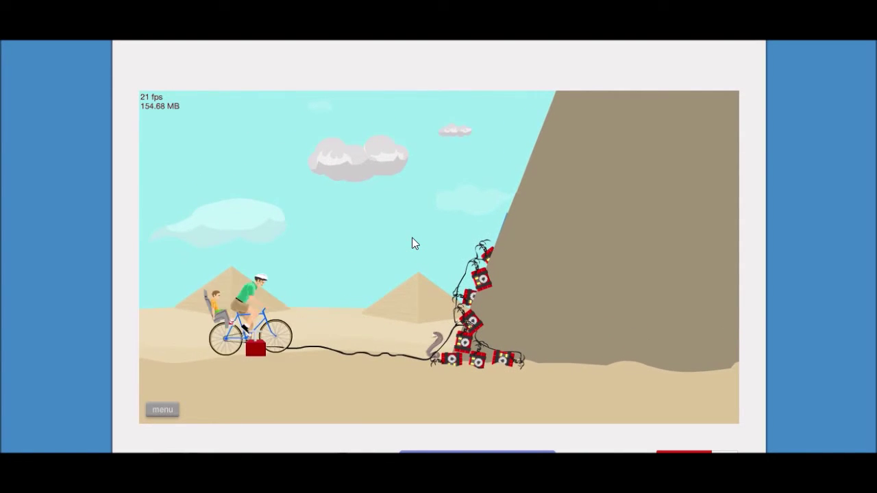
{"action": "key", "text": "Up"}
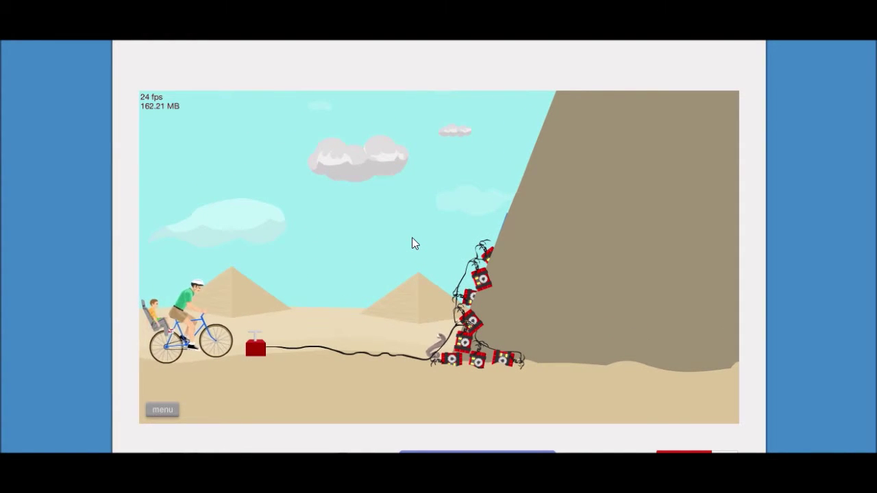
{"action": "key", "text": "Down"}
{"action": "key", "text": "Up"}
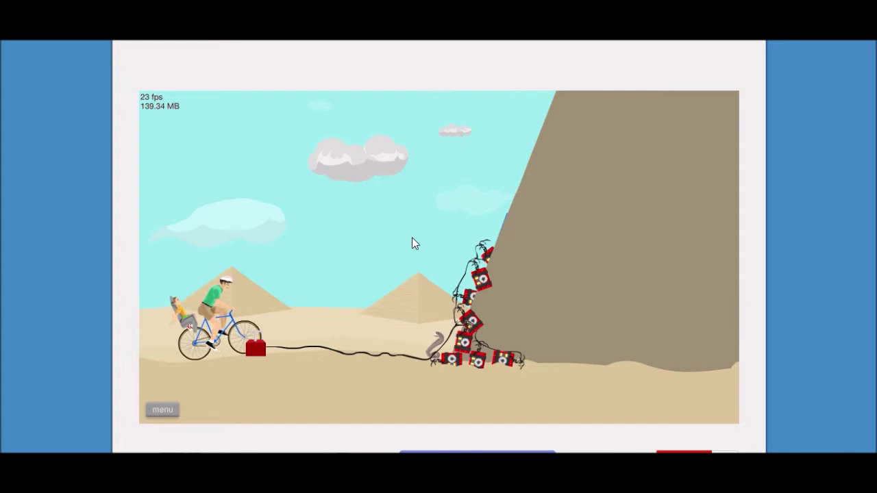
{"action": "key", "text": "Up"}
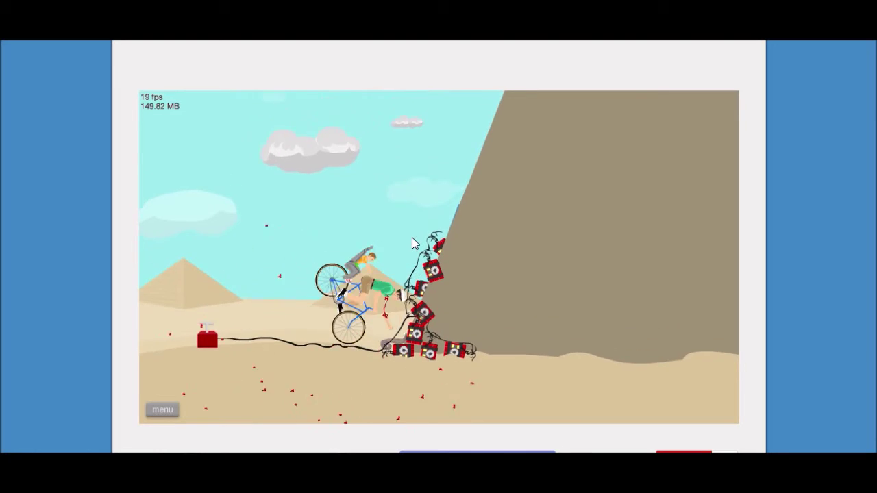
Reverse to the left edge, charge the dynamite, recover, and charge the wall again
{"action": "key", "text": "Down"}
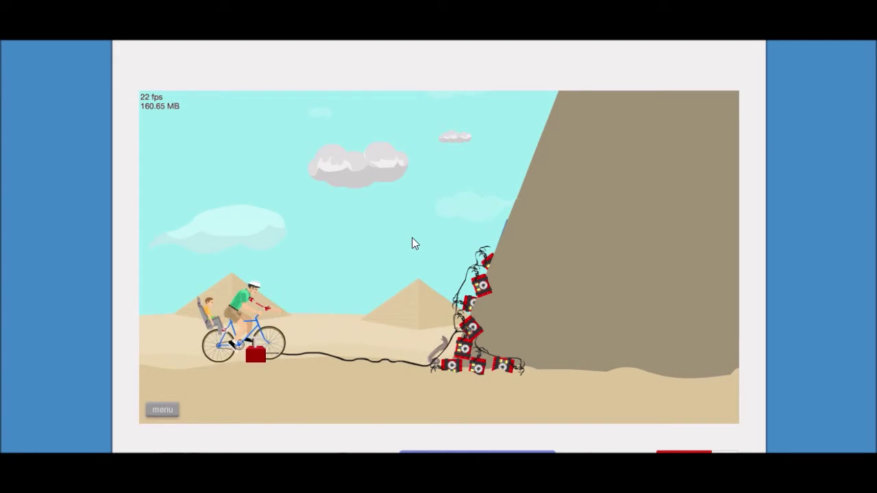
{"action": "key", "text": "Down"}
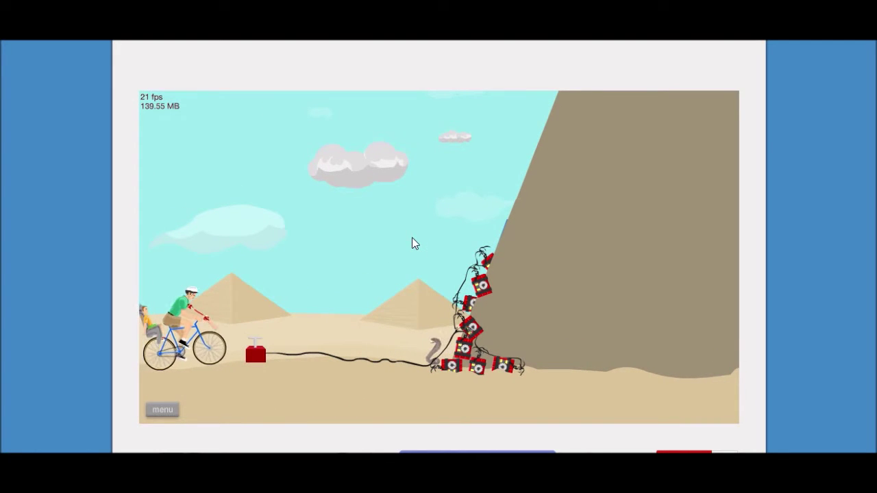
{"action": "key", "text": "Up"}
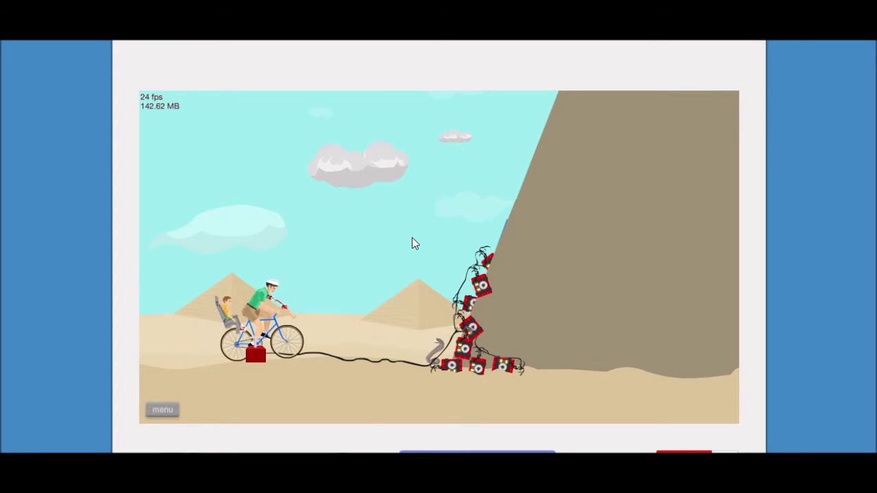
{"action": "key", "text": "Down"}
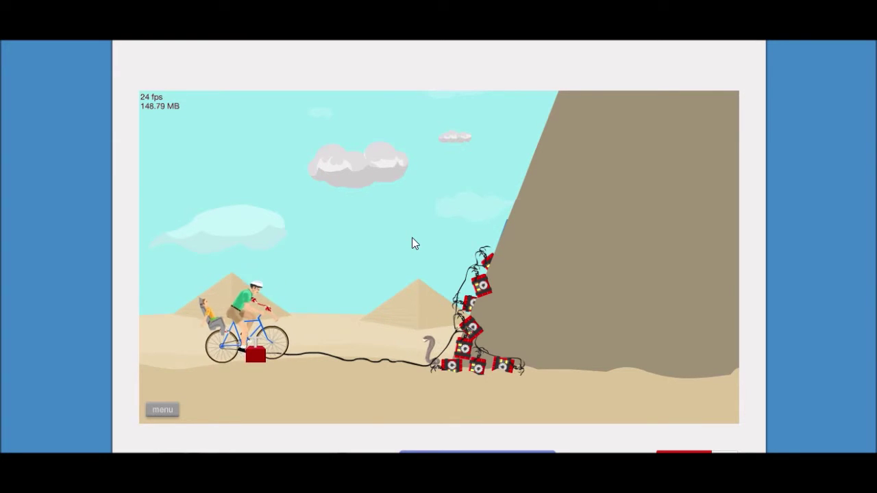
{"action": "key", "text": "Up"}
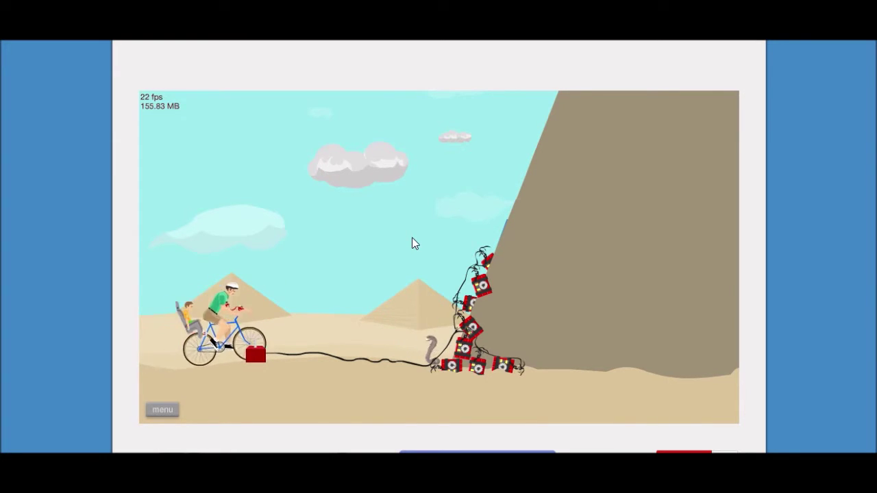
{"action": "key", "text": "Up"}
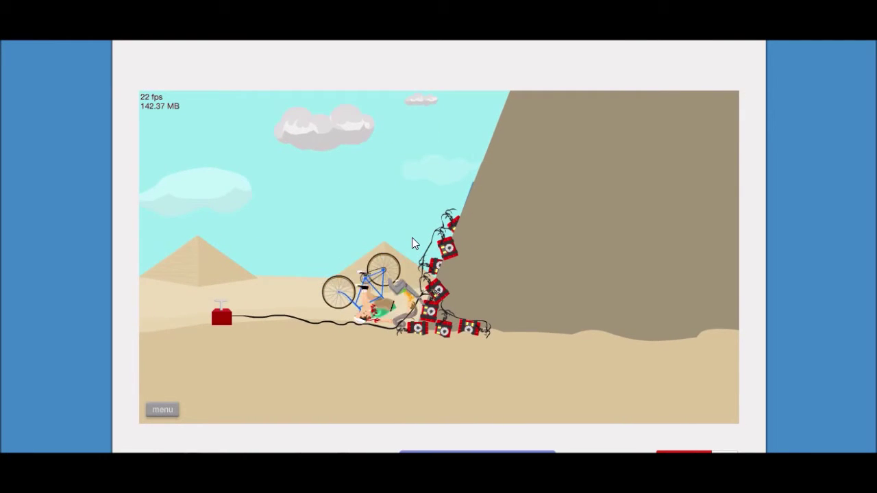
{"action": "key", "text": "Down"}
{"action": "key", "text": "Down"}
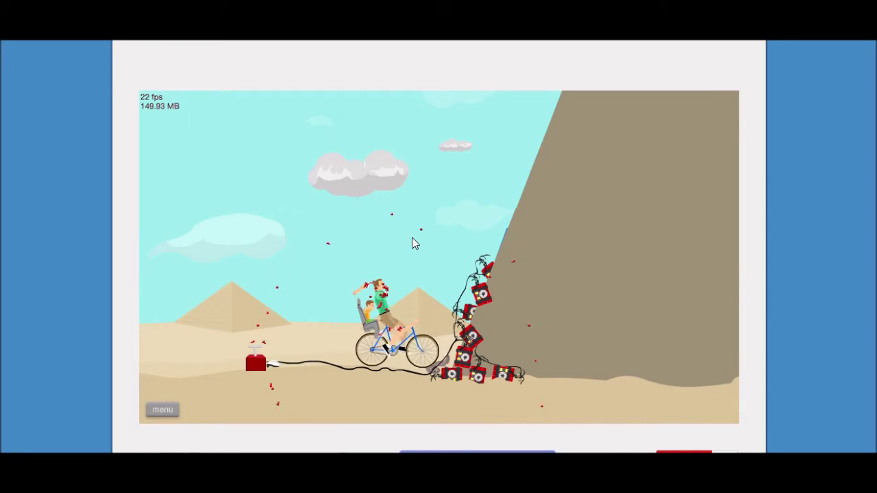
{"action": "key", "text": "Down"}
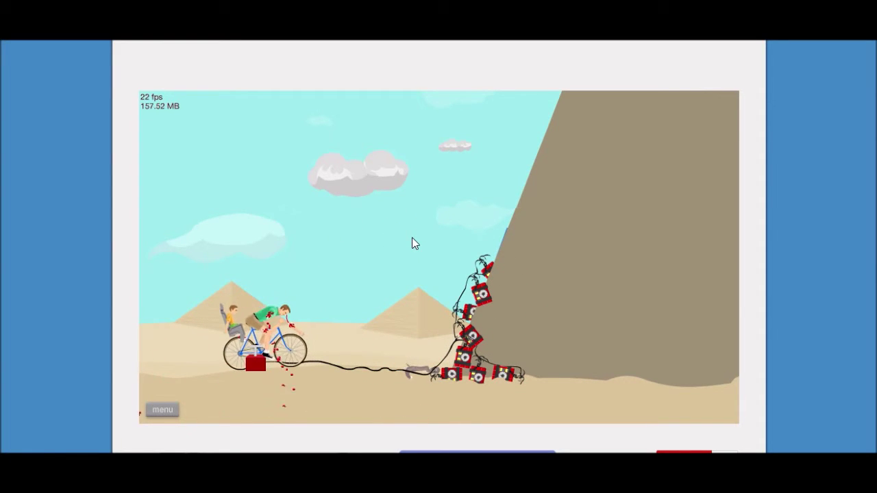
{"action": "key", "text": "Up"}
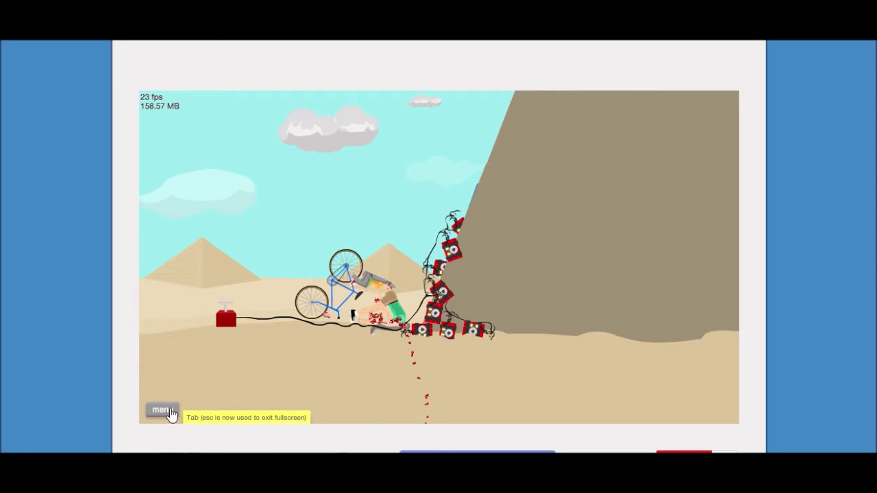
Pause the game and restart the level from the start
{"action": "left_click", "coordinate": [164, 410]}
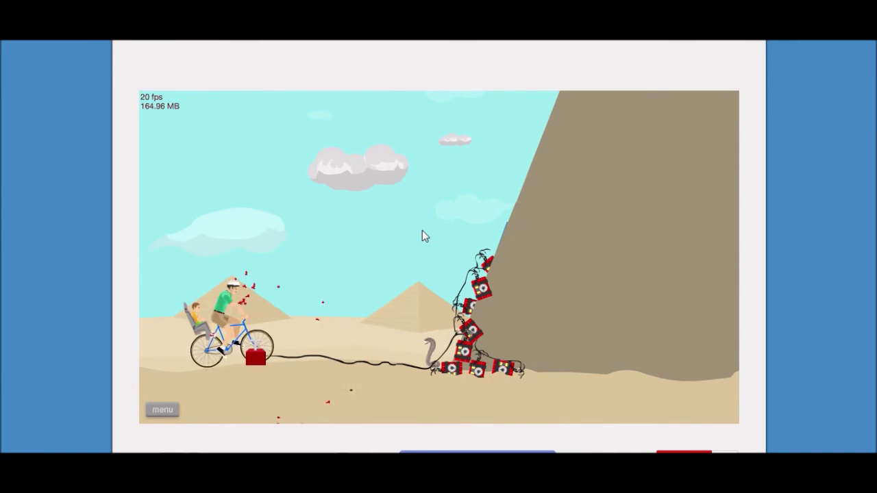
{"action": "key", "text": "space"}
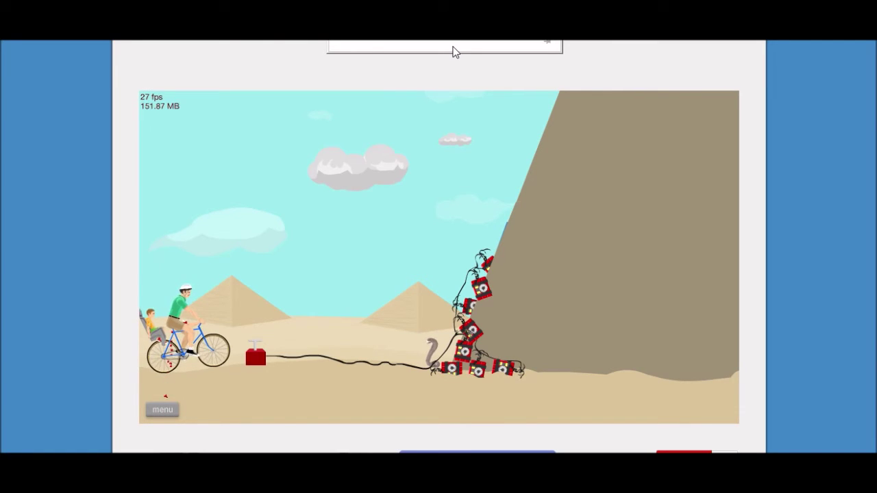
Ride from the start straight into the dynamite wall again
{"action": "key", "text": "Up"}
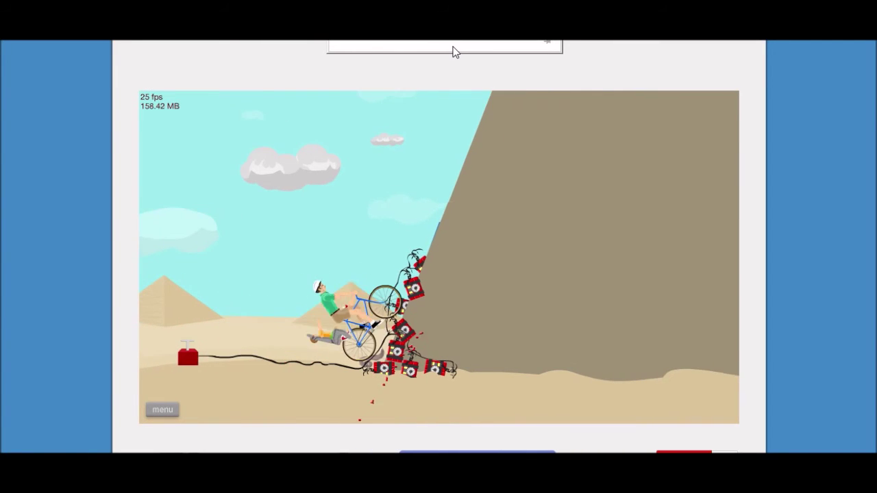